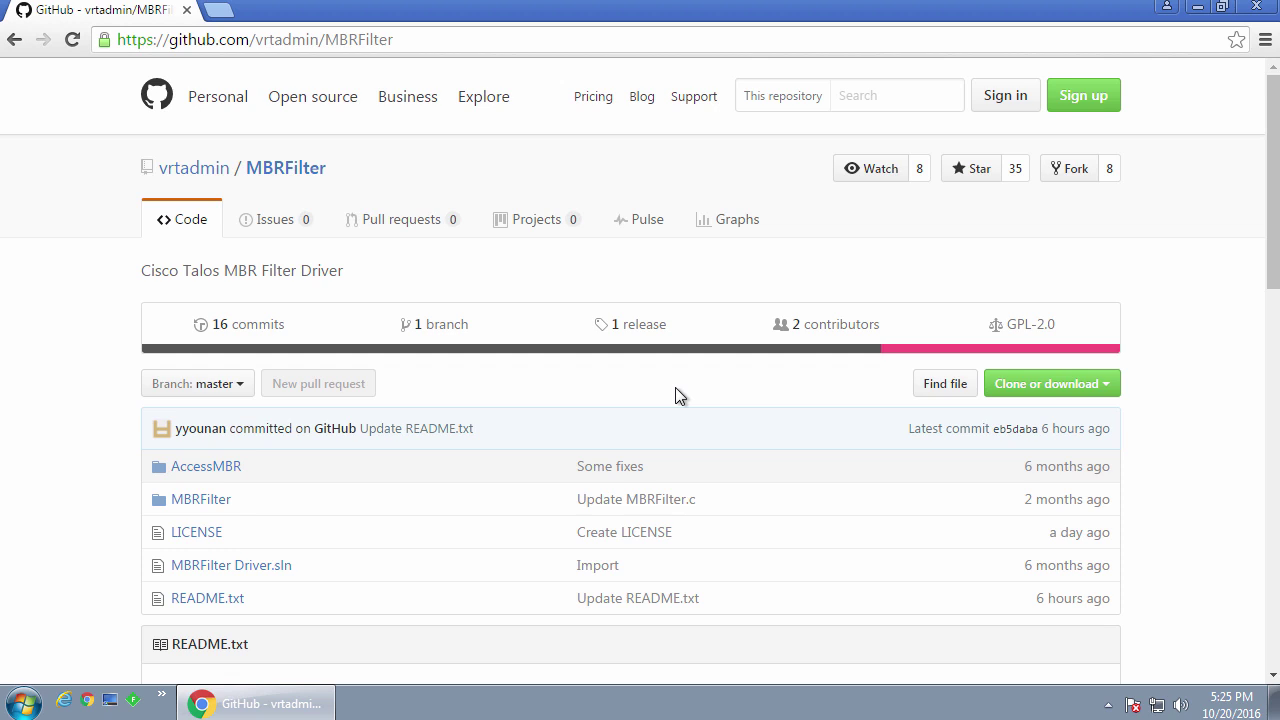
Download 64.zip from the MBRFilter GitHub releases page and open the downloaded archive.
{"action": "left_click", "coordinate": [633, 324]}
{"action": "scroll", "coordinate": [649, 303], "scroll_direction": "down", "scroll_amount": 1}
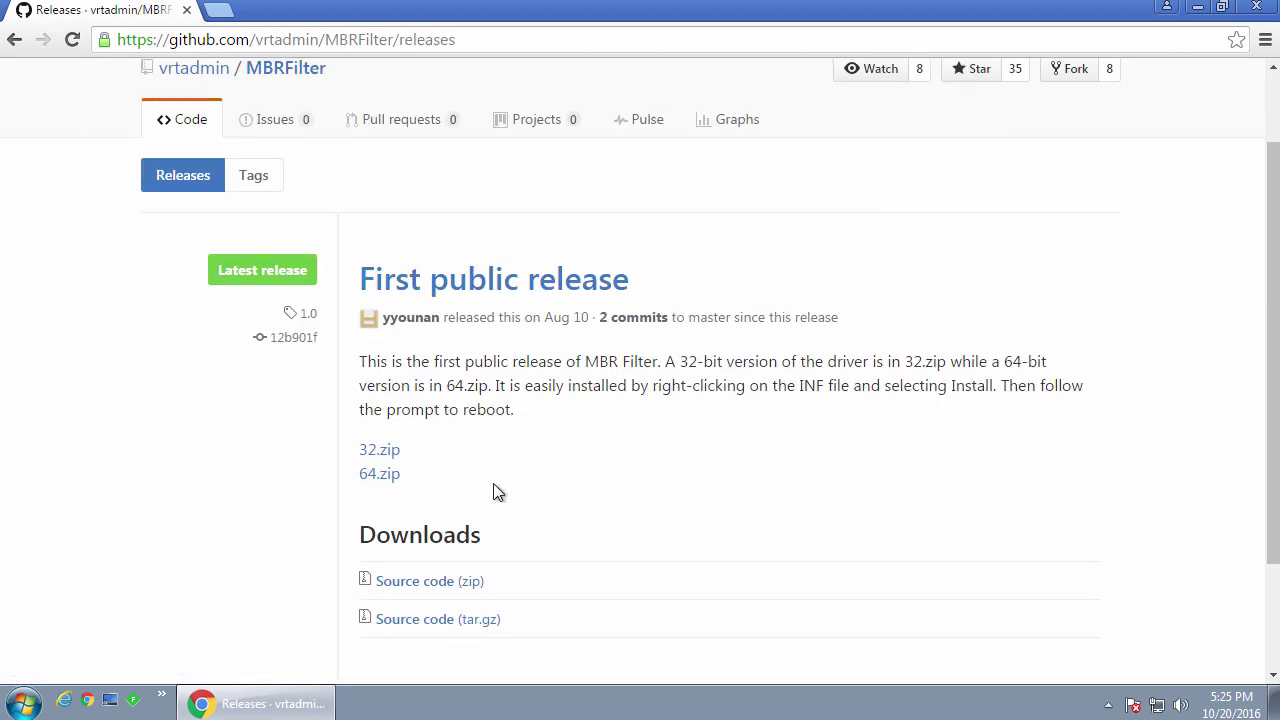
{"action": "left_click", "coordinate": [380, 478]}
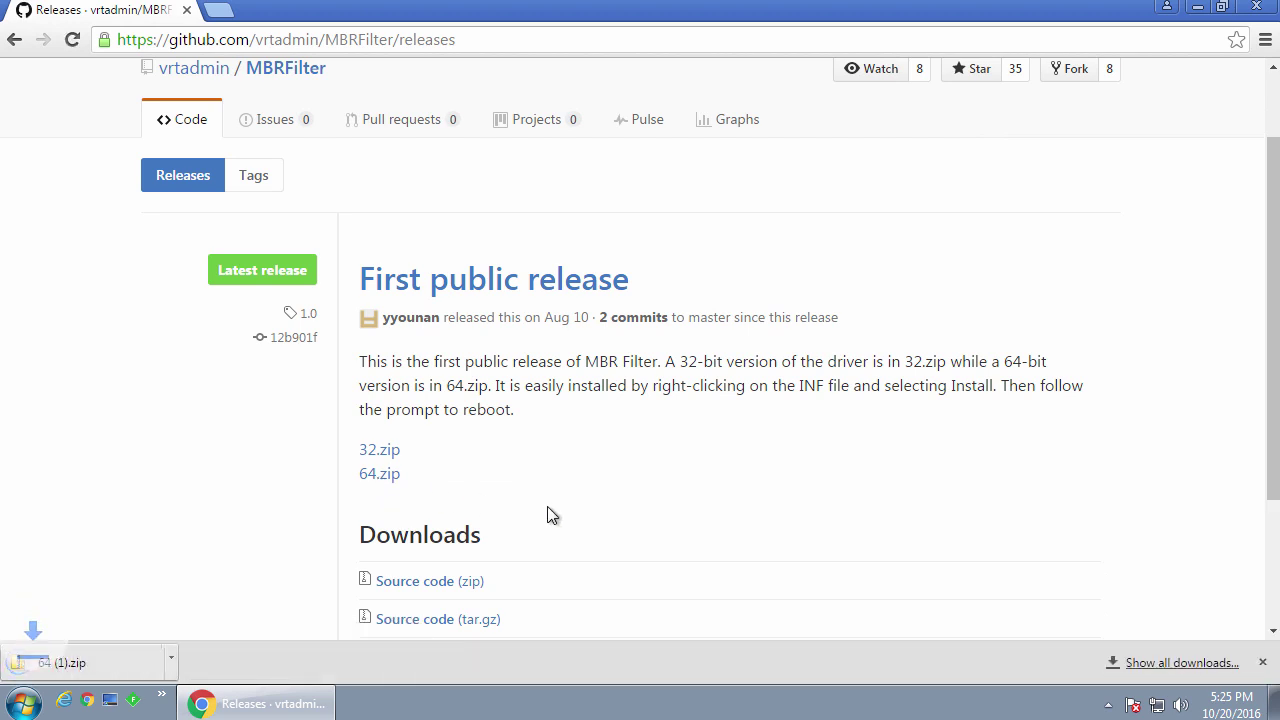
{"action": "left_click", "coordinate": [113, 678]}
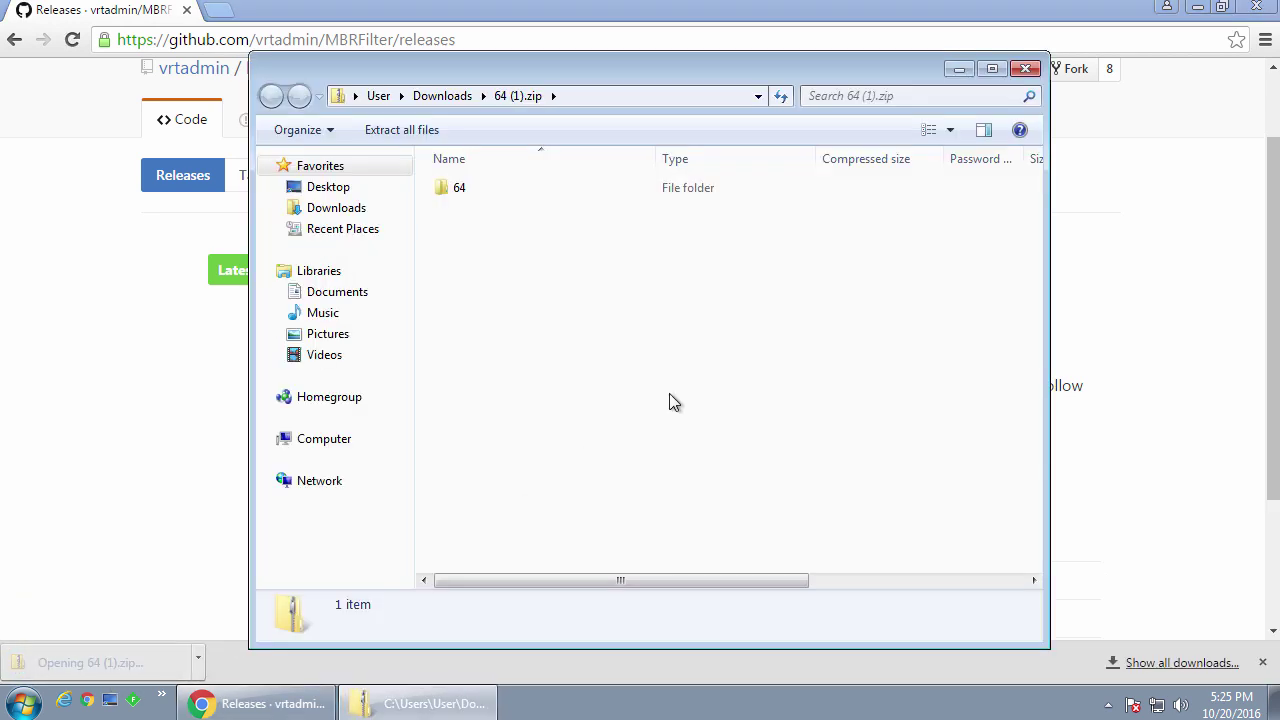
Copy the 64 folder from the zip archive onto the desktop, placing it near the centre.
{"action": "left_click", "coordinate": [1205, 7]}
{"action": "left_click_drag", "start_coordinate": [446, 190], "coordinate": [224, 288]}
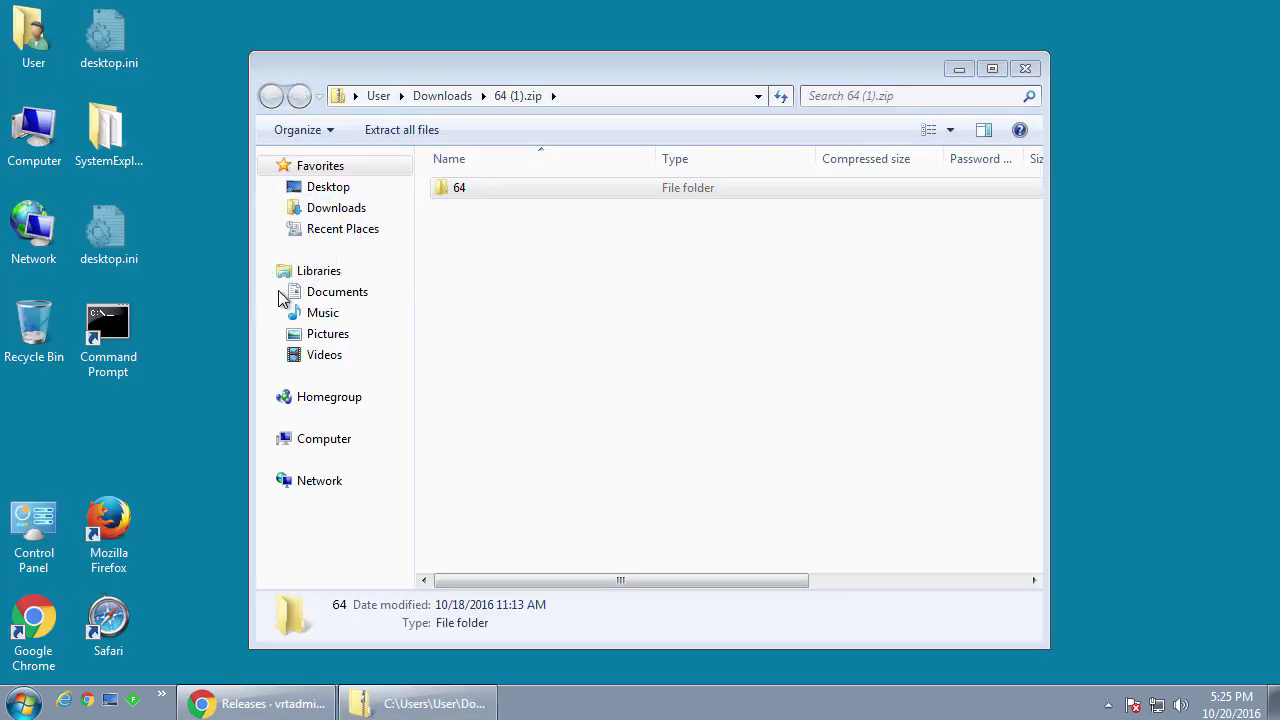
{"action": "left_click", "coordinate": [1027, 69]}
{"action": "left_click_drag", "start_coordinate": [257, 228], "coordinate": [465, 322]}
{"action": "left_click", "coordinate": [534, 512]}
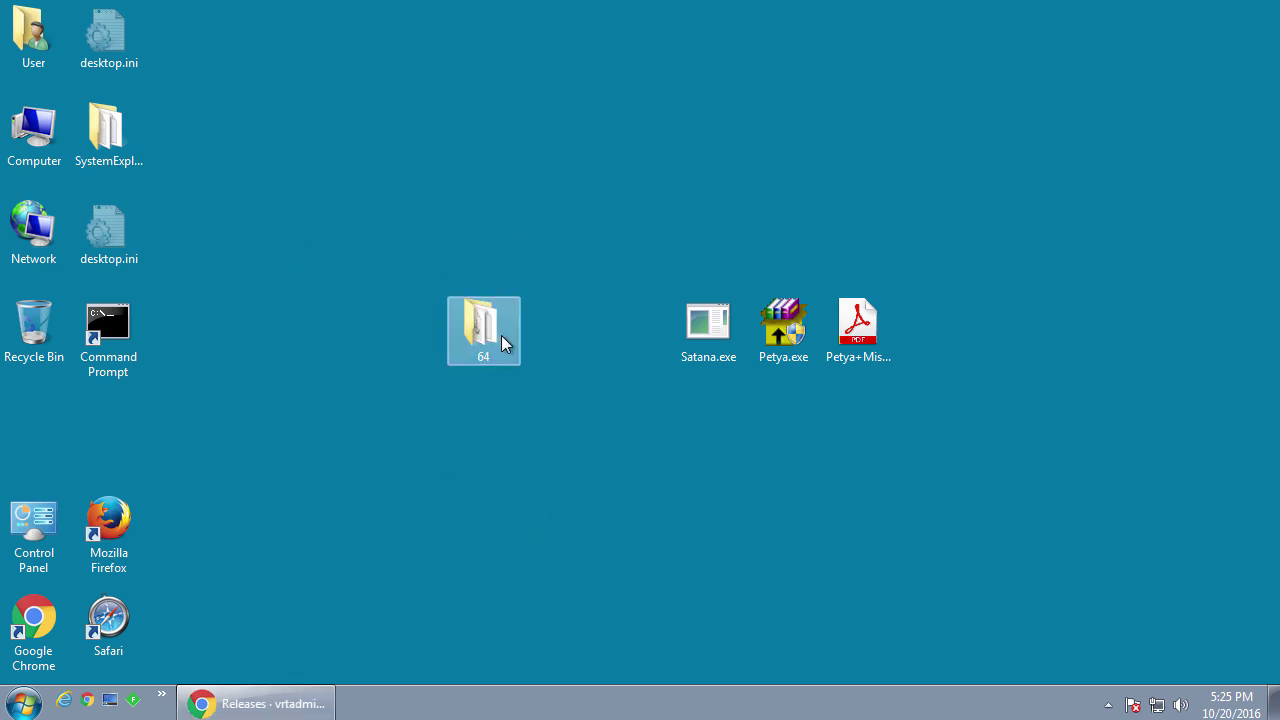
Open the 64 folder and inspect MBRFilter.sys and the MBRFilter.inf setup file.
{"action": "double_click", "coordinate": [501, 335]}
{"action": "left_click", "coordinate": [515, 212]}
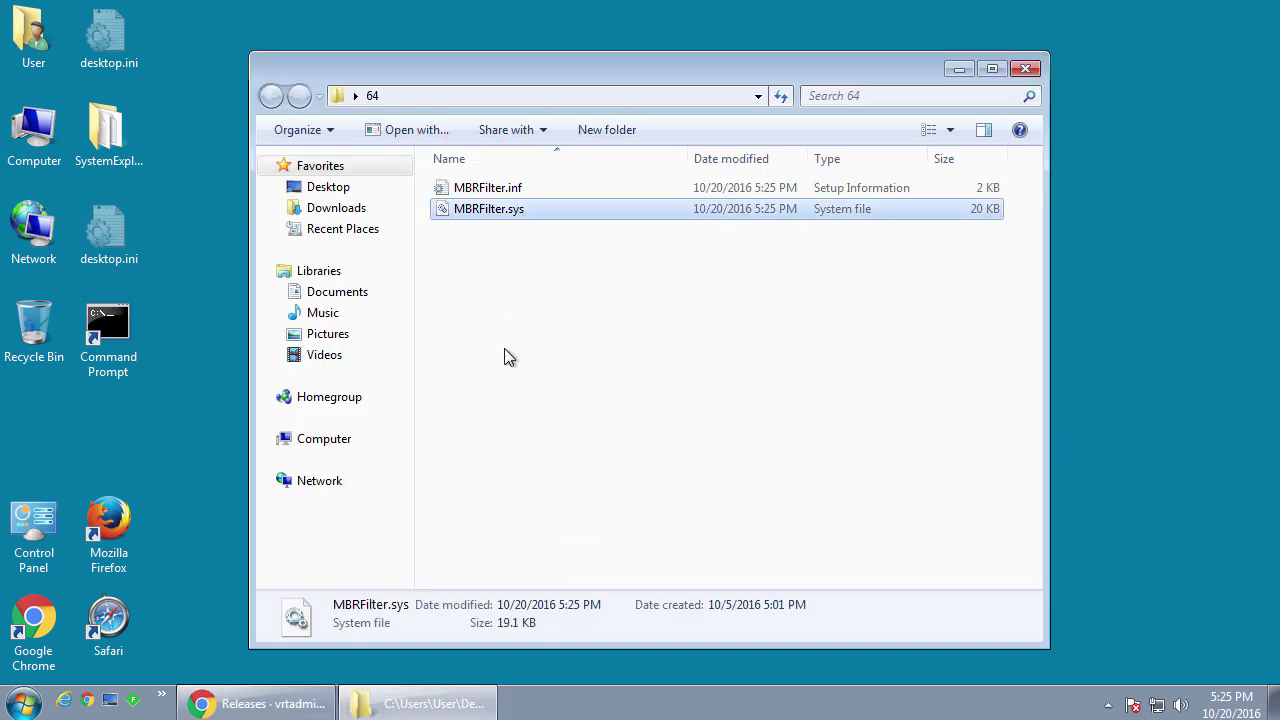
{"action": "left_click", "coordinate": [491, 190]}
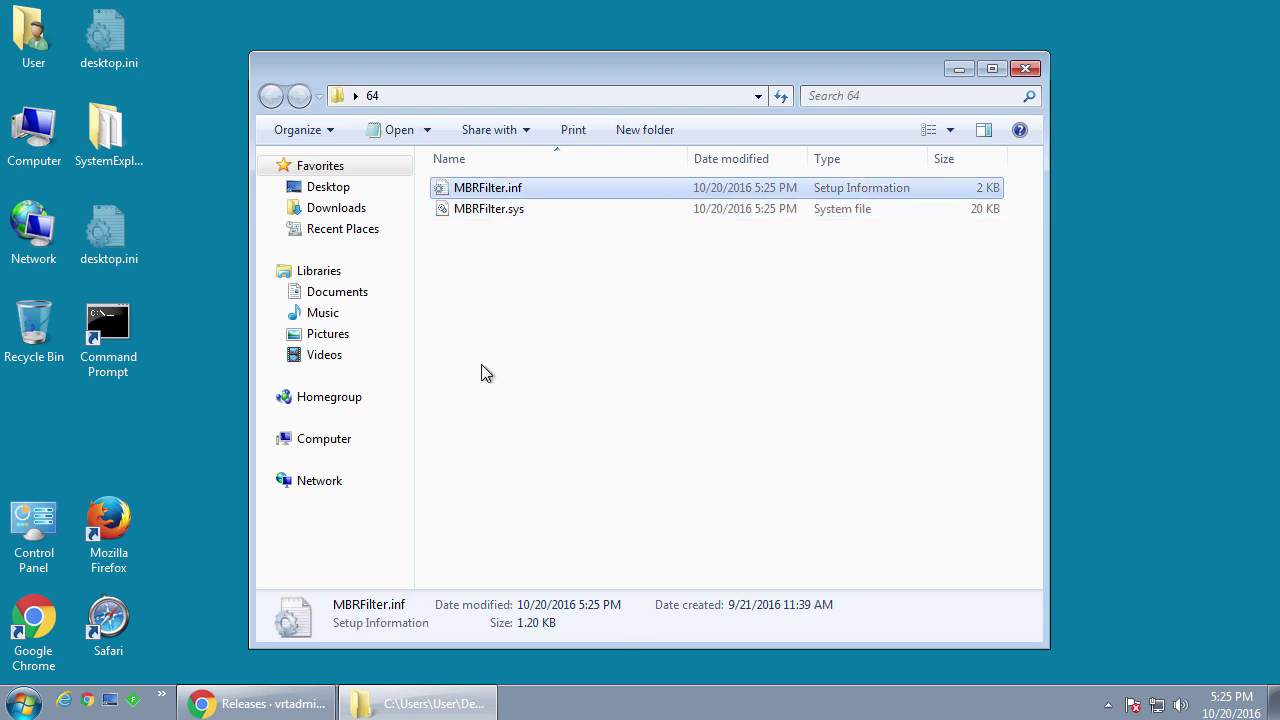
{"action": "right_click", "coordinate": [525, 188]}
Install the driver from MBRFilter.inf, accept the unsigned-file warning, and restart the computer.
{"action": "left_click", "coordinate": [570, 224]}
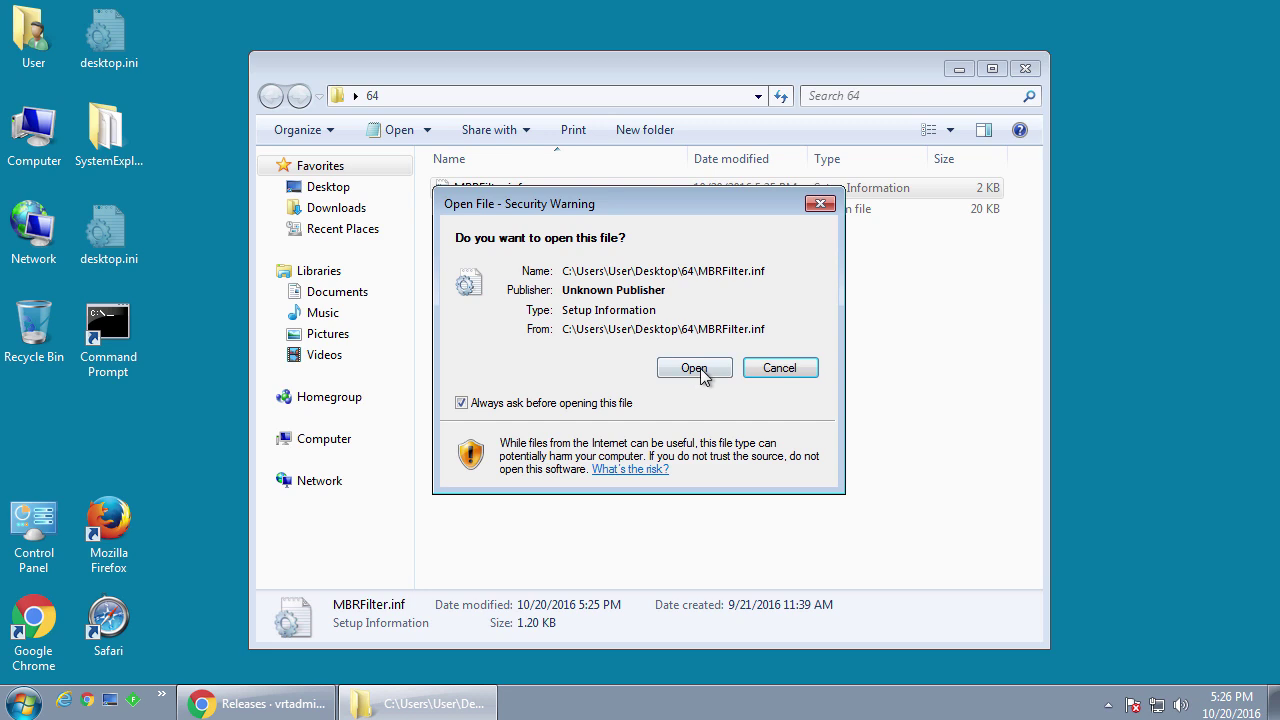
{"action": "left_click", "coordinate": [699, 368]}
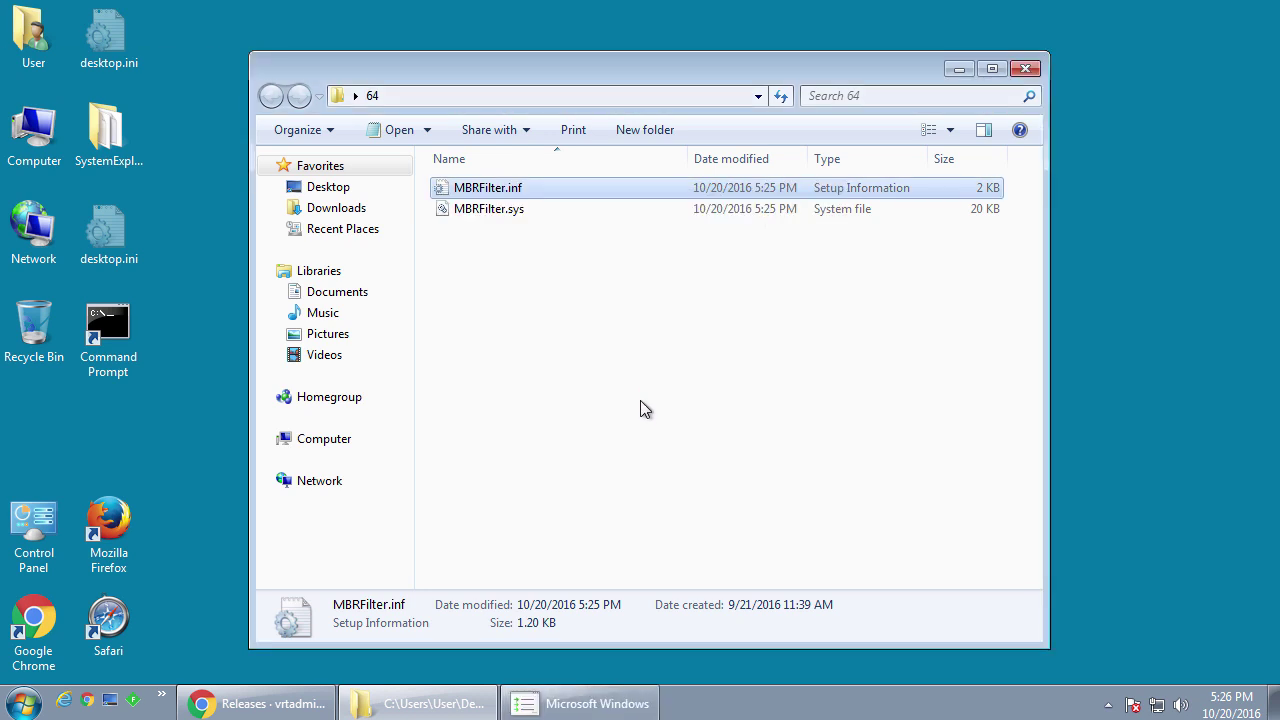
{"action": "left_click", "coordinate": [600, 700]}
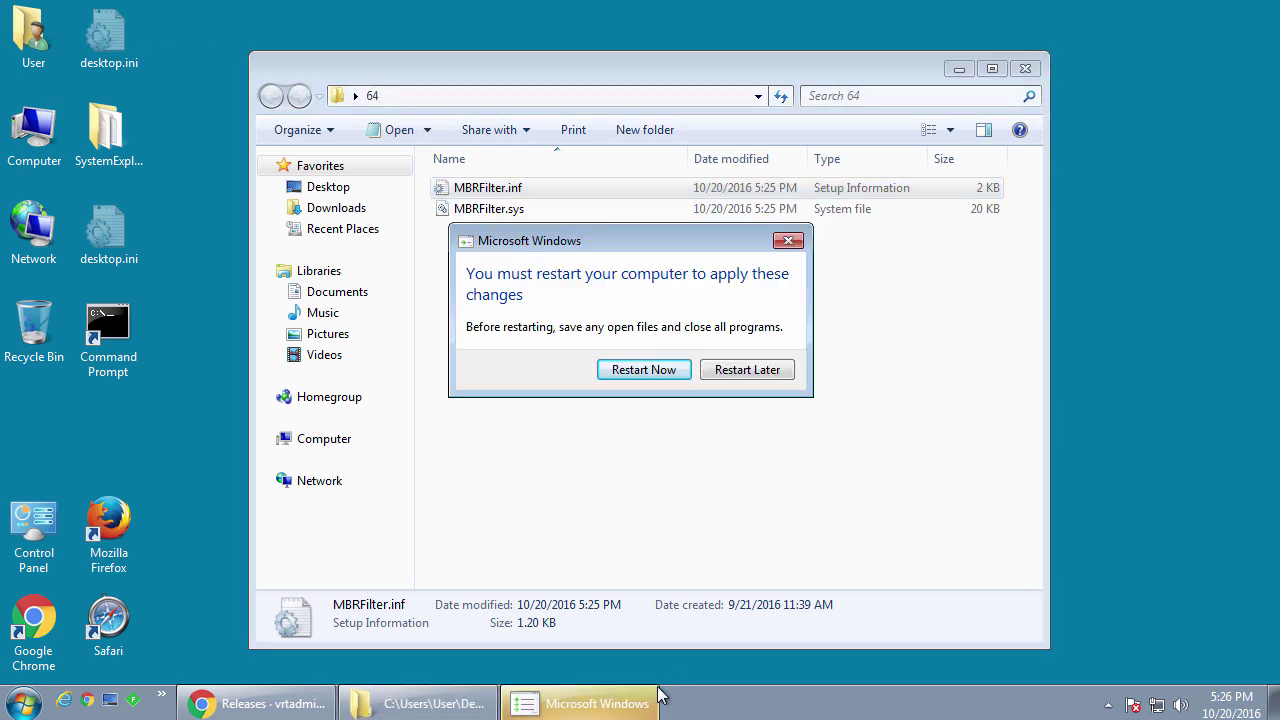
{"action": "left_click", "coordinate": [644, 370]}
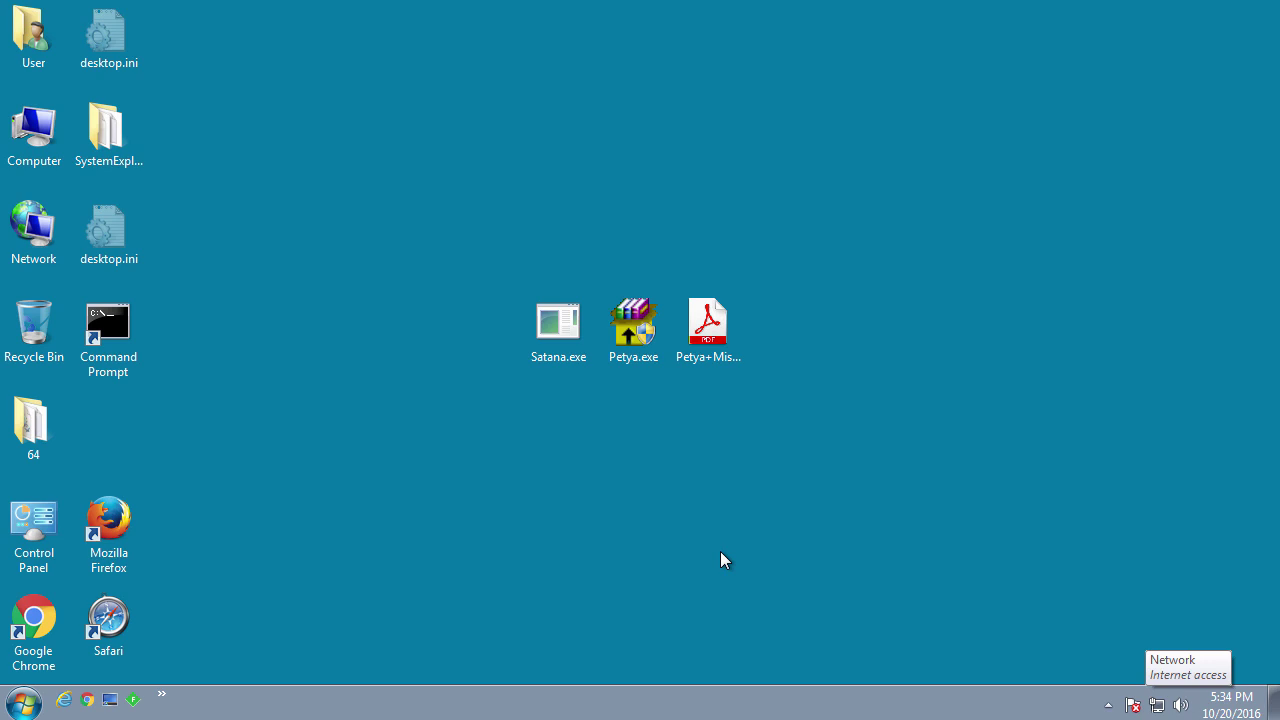
Run Satana.exe as administrator and dismiss MBRFilter's warning blocking its sector 0 write.
{"action": "left_click", "coordinate": [563, 345]}
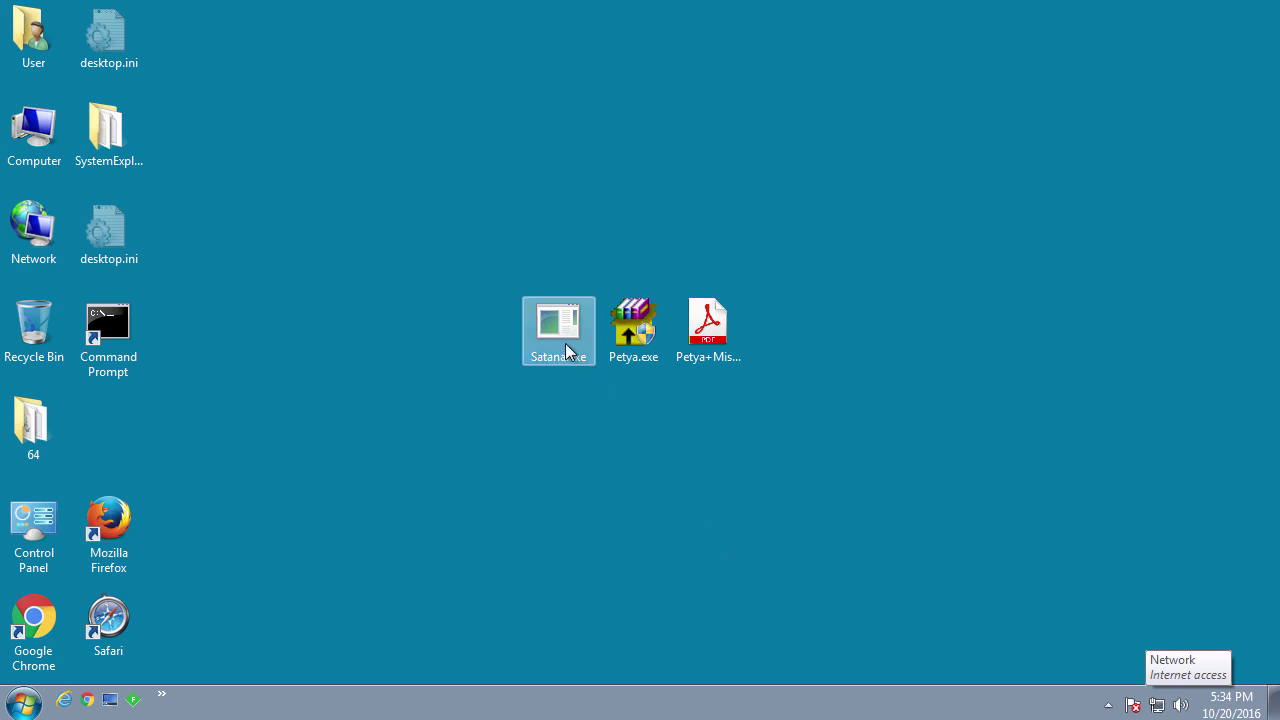
{"action": "left_click_drag", "start_coordinate": [571, 350], "coordinate": [435, 272]}
{"action": "left_click", "coordinate": [153, 303]}
{"action": "double_click", "coordinate": [396, 230]}
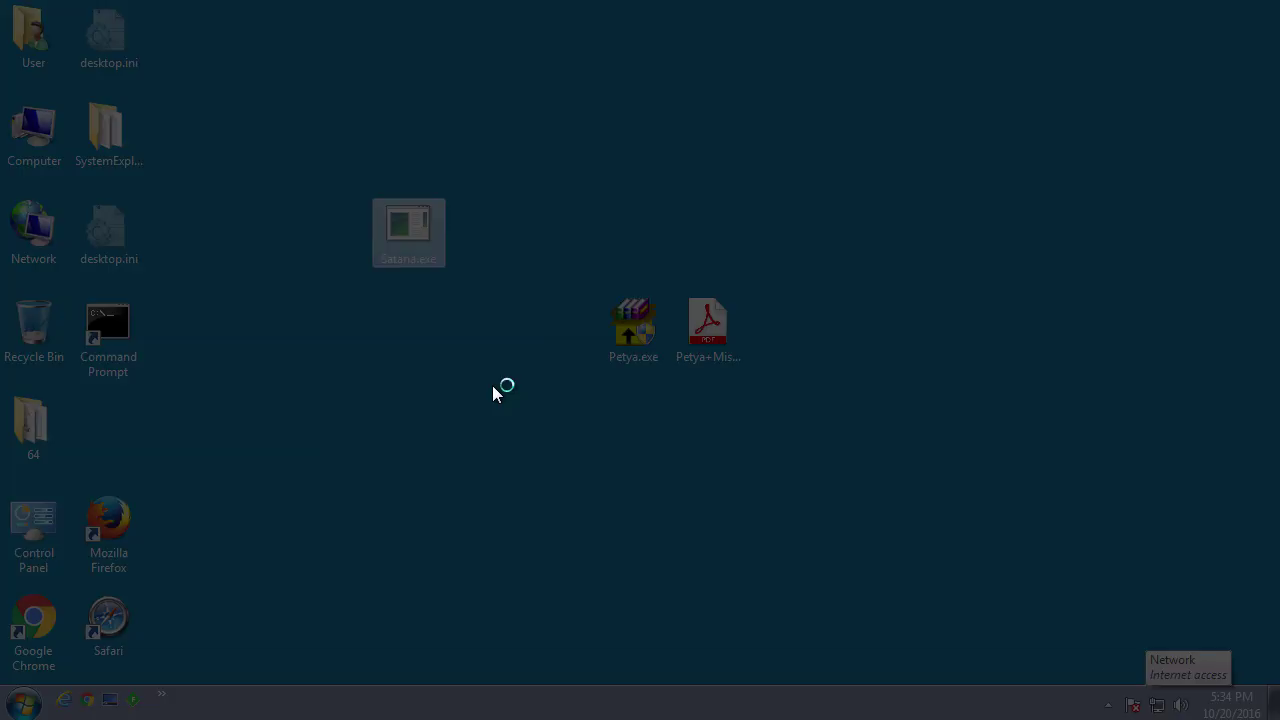
{"action": "left_click", "coordinate": [719, 396]}
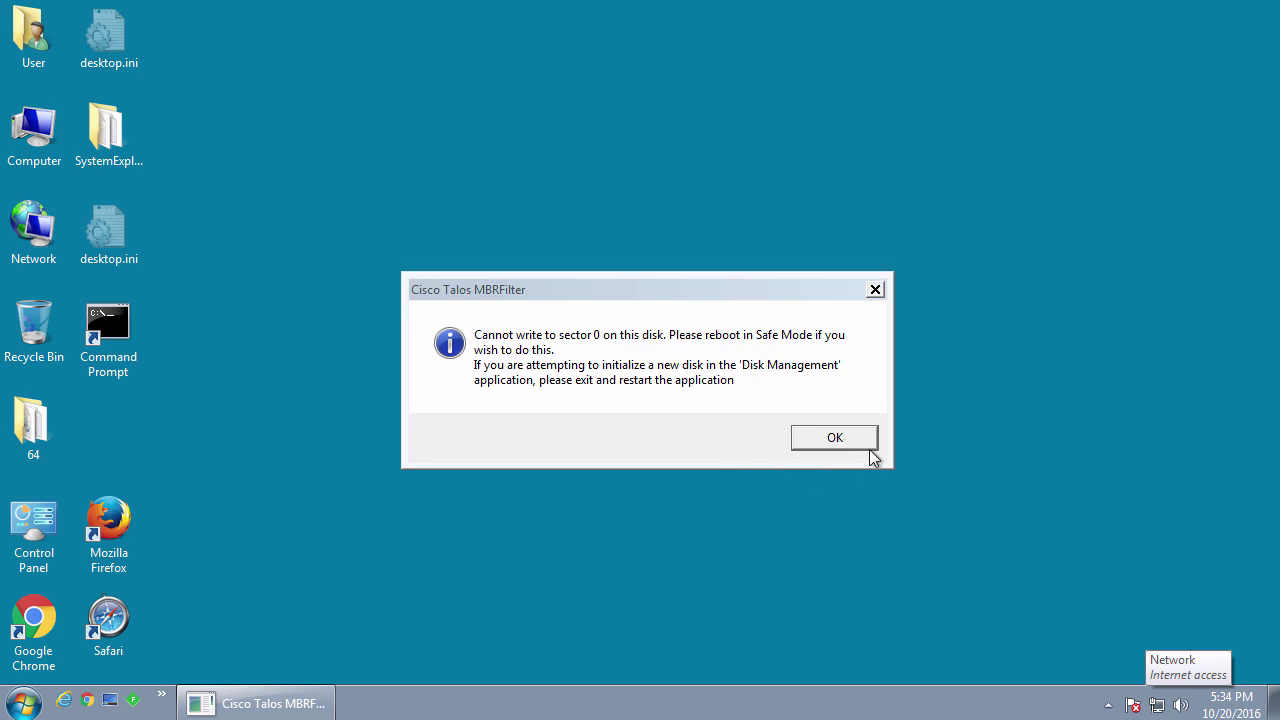
{"action": "left_click", "coordinate": [866, 447]}
Move Petya.exe left on the desktop into the spot Satana.exe vacated.
{"action": "left_click", "coordinate": [633, 322]}
{"action": "left_click_drag", "start_coordinate": [632, 325], "coordinate": [451, 431]}
{"action": "left_click", "coordinate": [421, 516]}
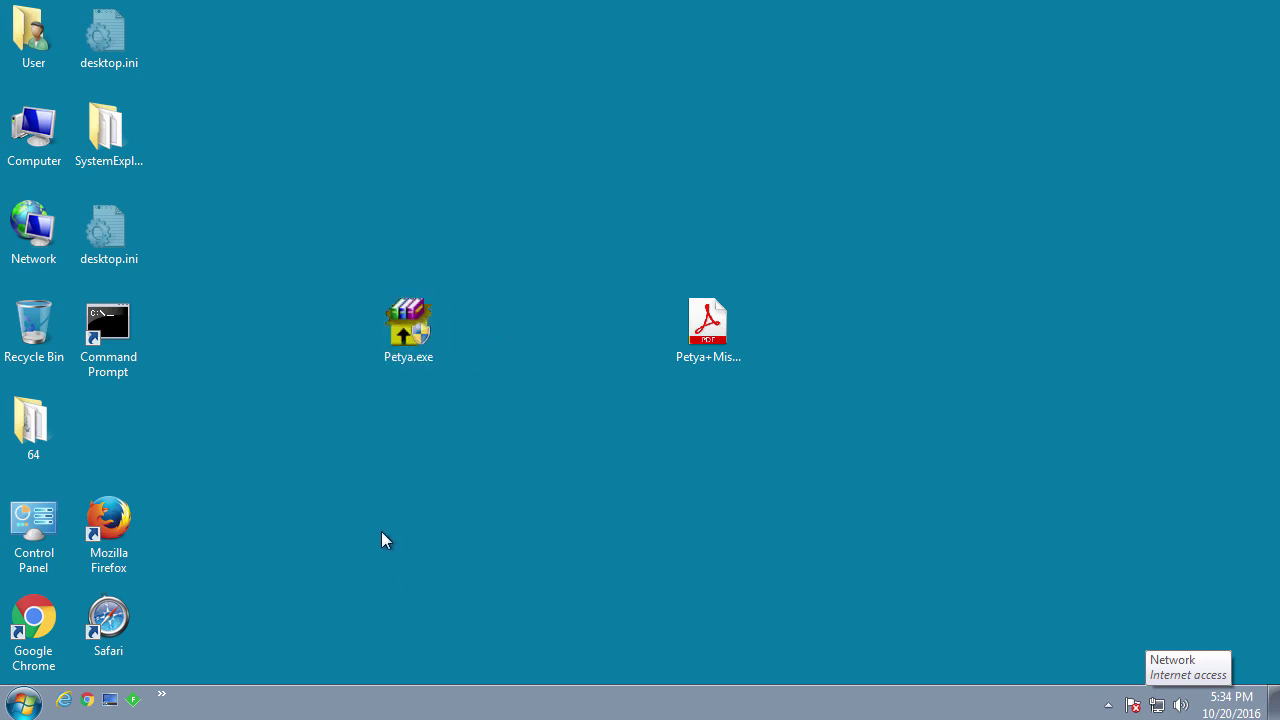
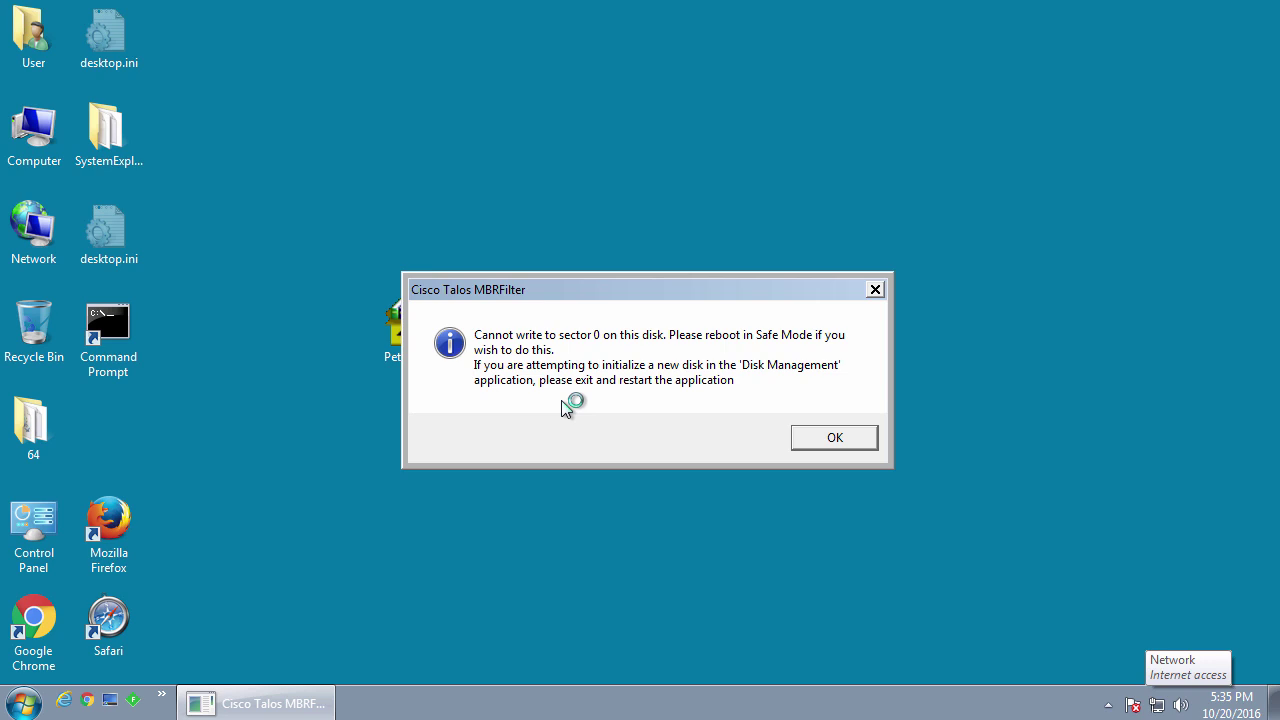
Dismiss the MBRFilter warning that Petya's write to sector 0 was blocked.
{"action": "left_click", "coordinate": [840, 443]}
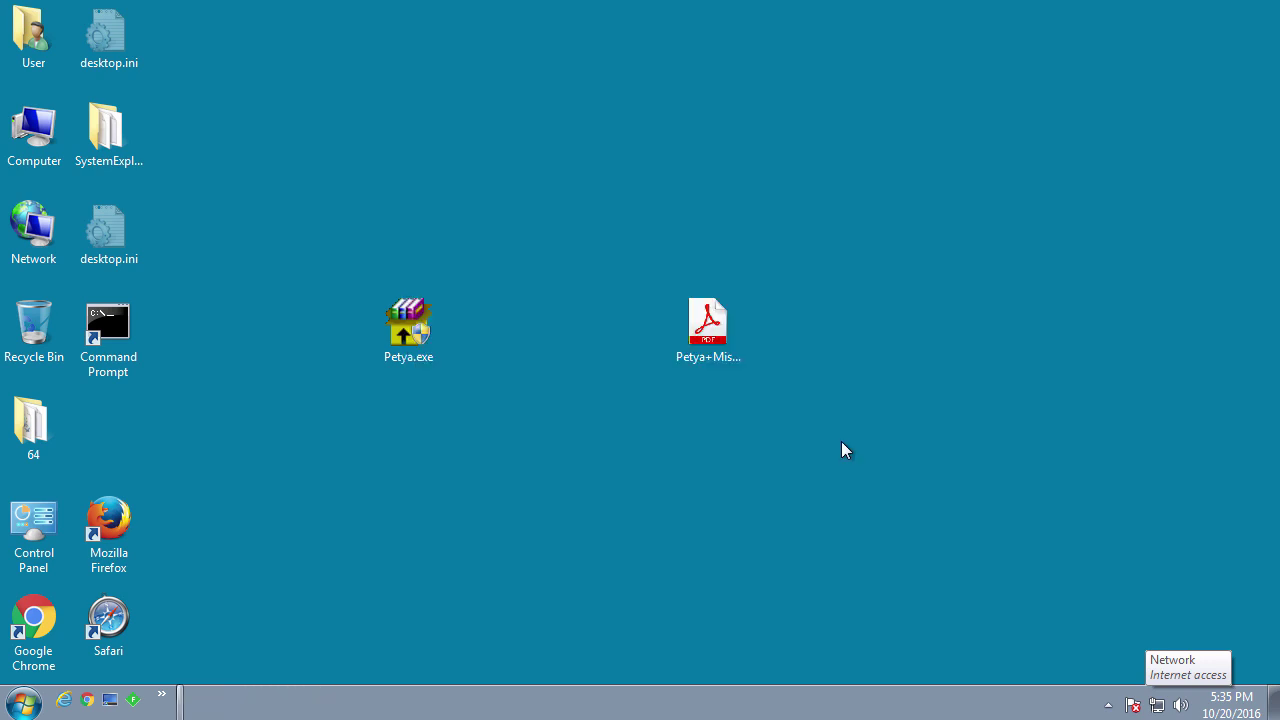
Move Petya.exe beside the 64 folder, shift Petya+Mischa.exe left, and select it.
{"action": "left_click_drag", "start_coordinate": [399, 347], "coordinate": [100, 440]}
{"action": "left_click_drag", "start_coordinate": [708, 322], "coordinate": [628, 330]}
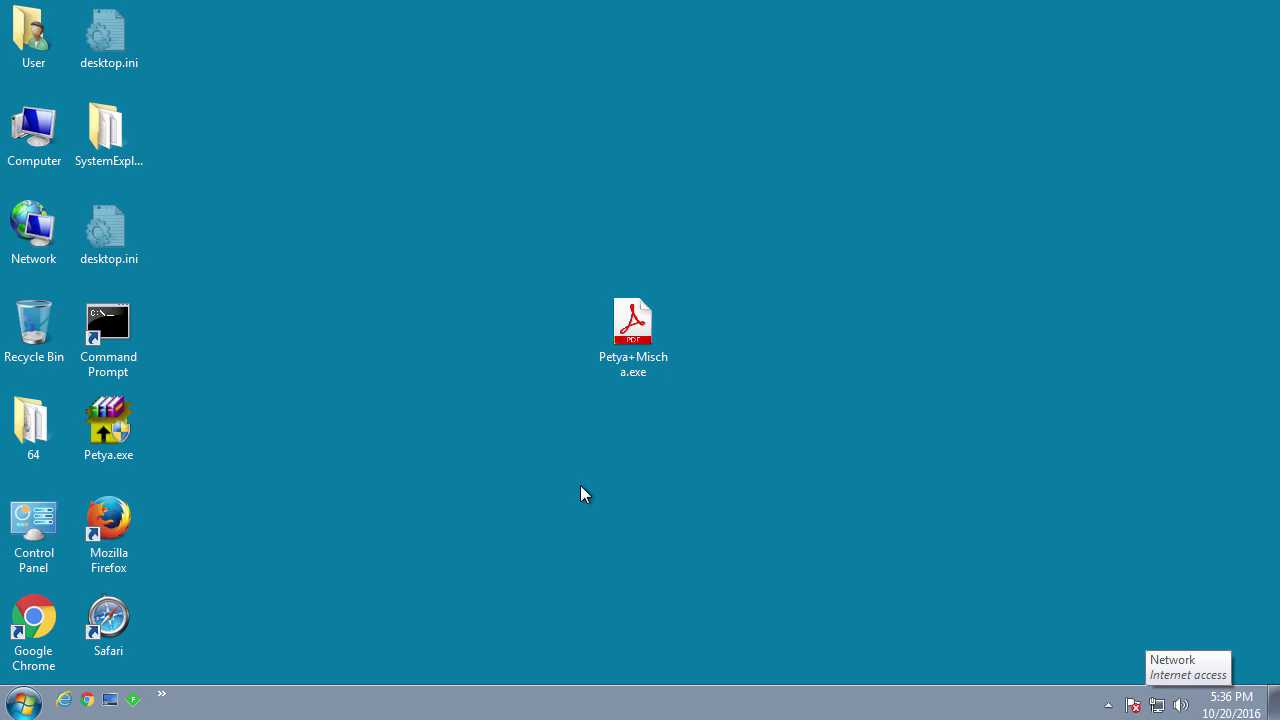
{"action": "left_click", "coordinate": [621, 320]}
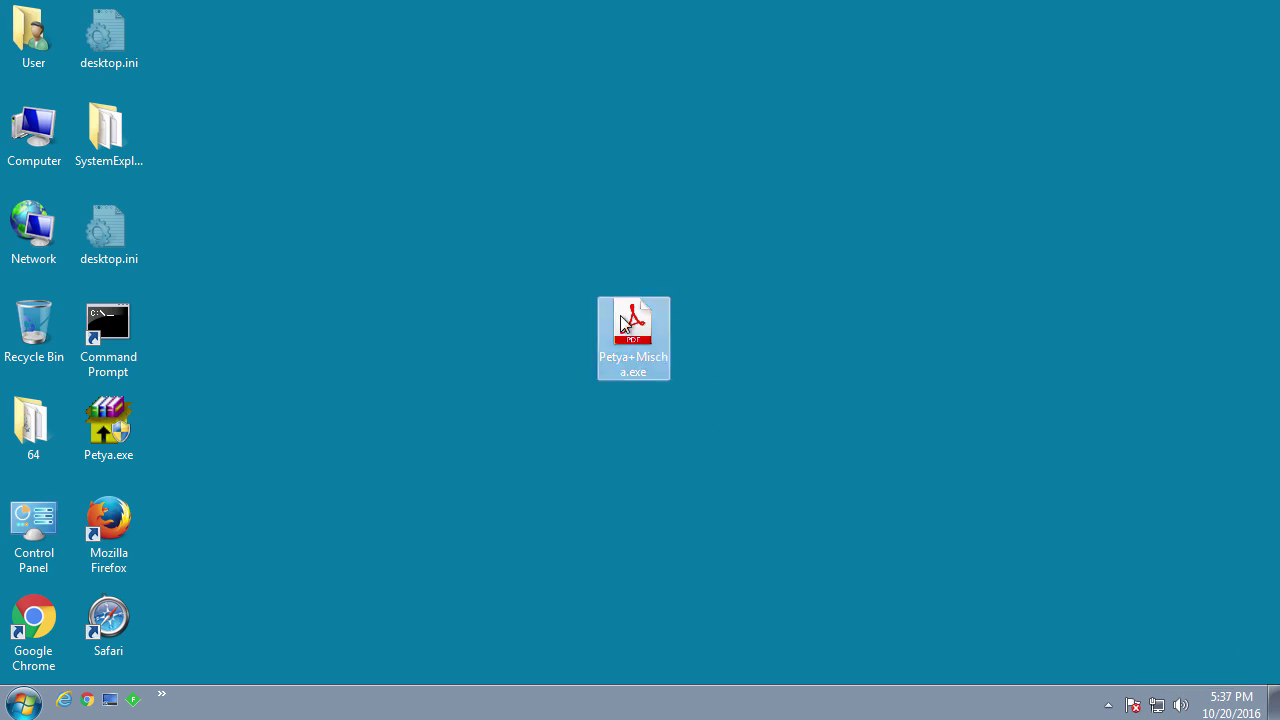
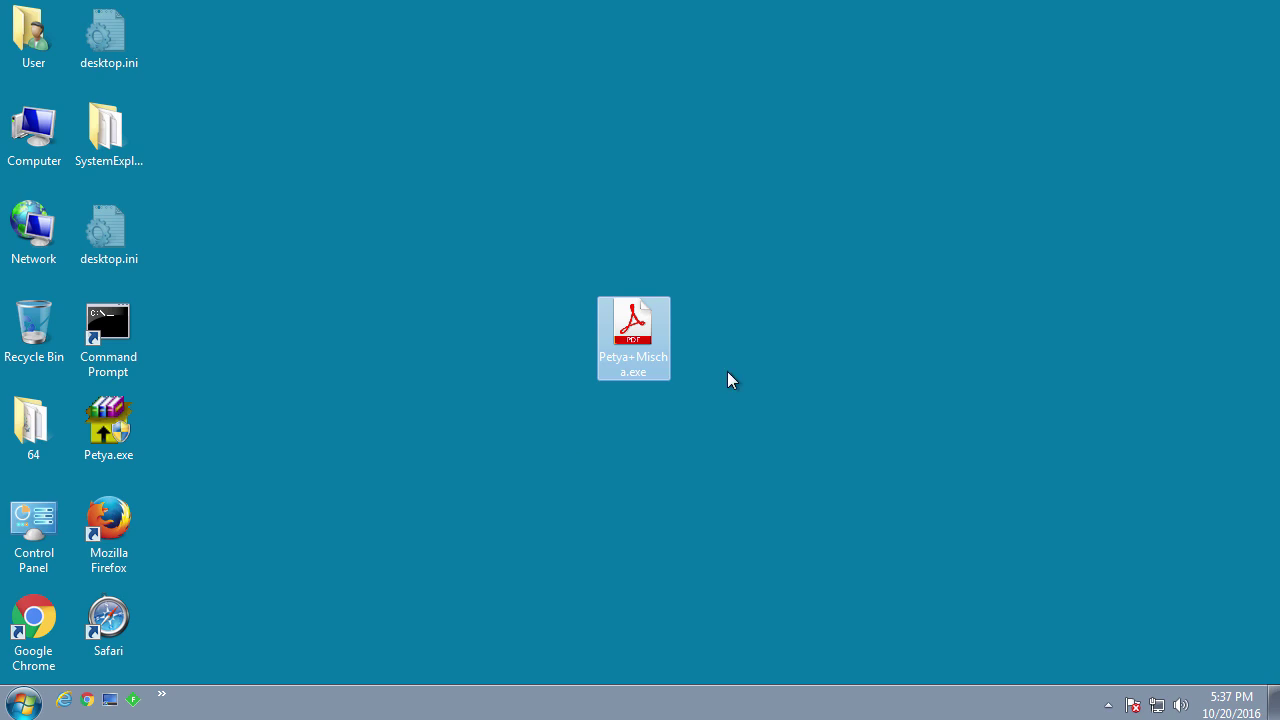
Move the 'send more information' prompt aside and cancel the AutoHotkey Unicode 32-bit crash report.
{"action": "left_click_drag", "start_coordinate": [752, 288], "coordinate": [712, 440]}
{"action": "left_click", "coordinate": [815, 584]}
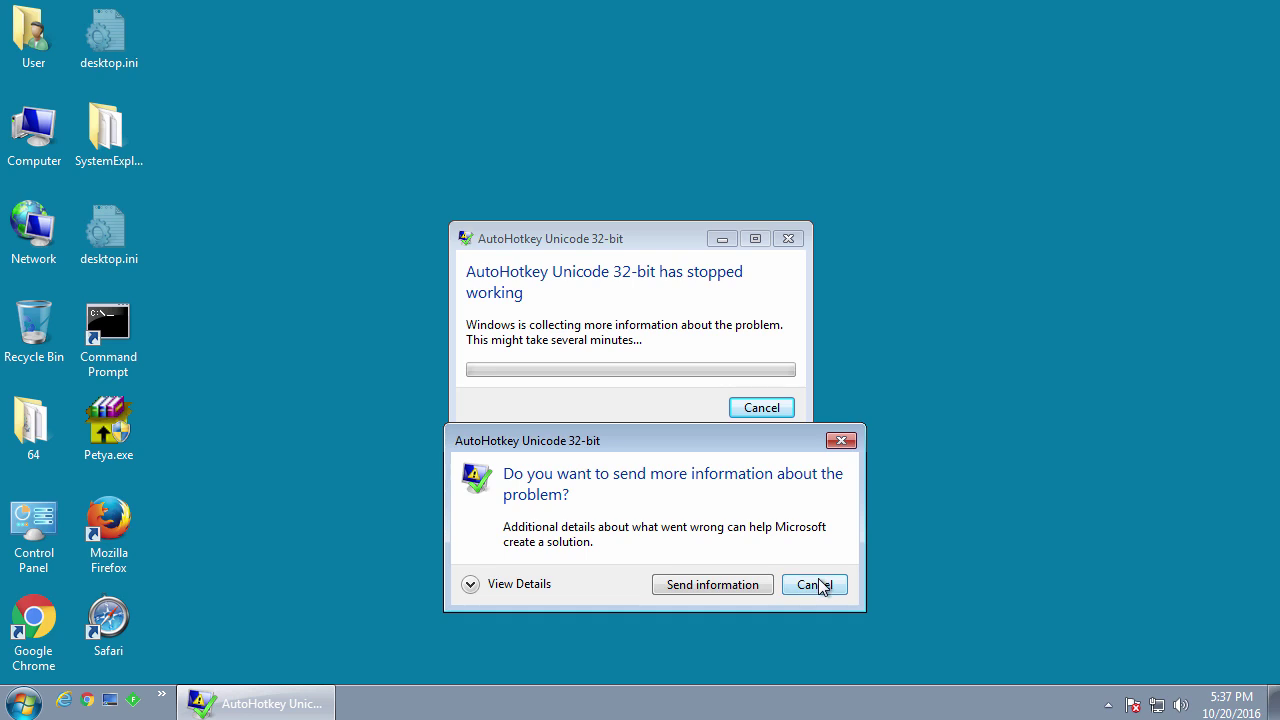
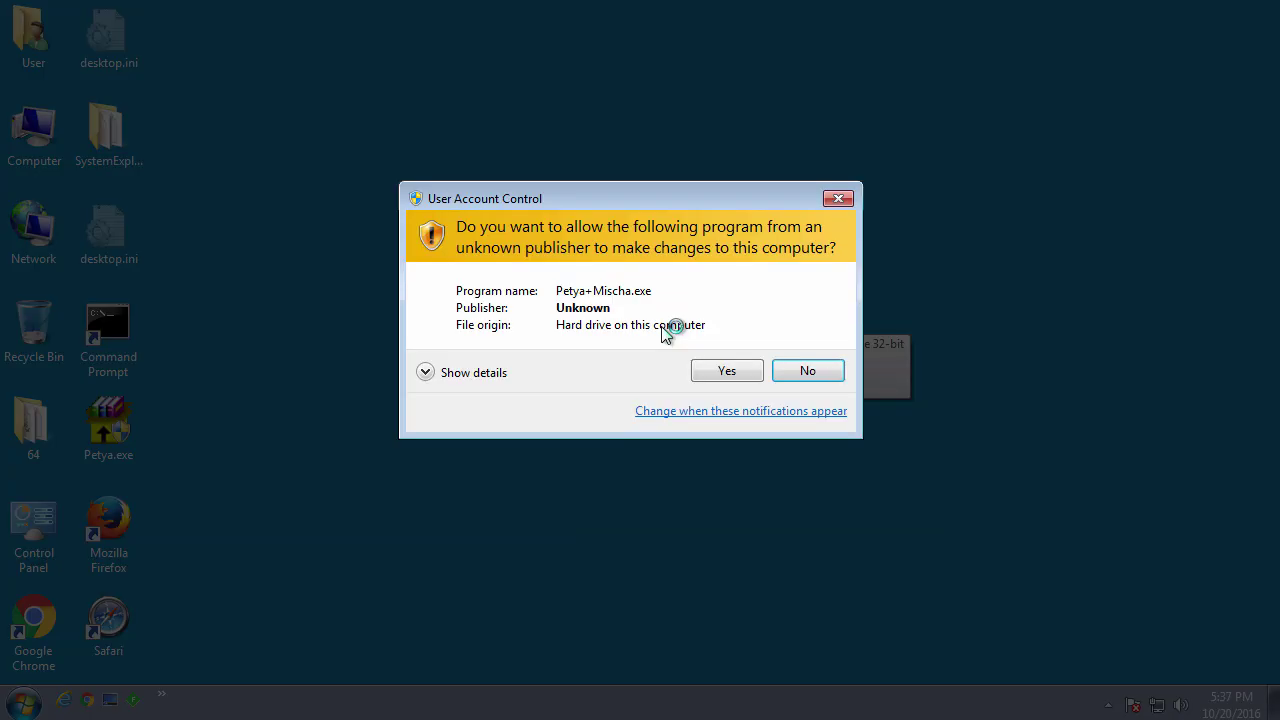
Decline the User Account Control request to run Petya+Mischa.exe as administrator.
{"action": "left_click", "coordinate": [799, 381]}
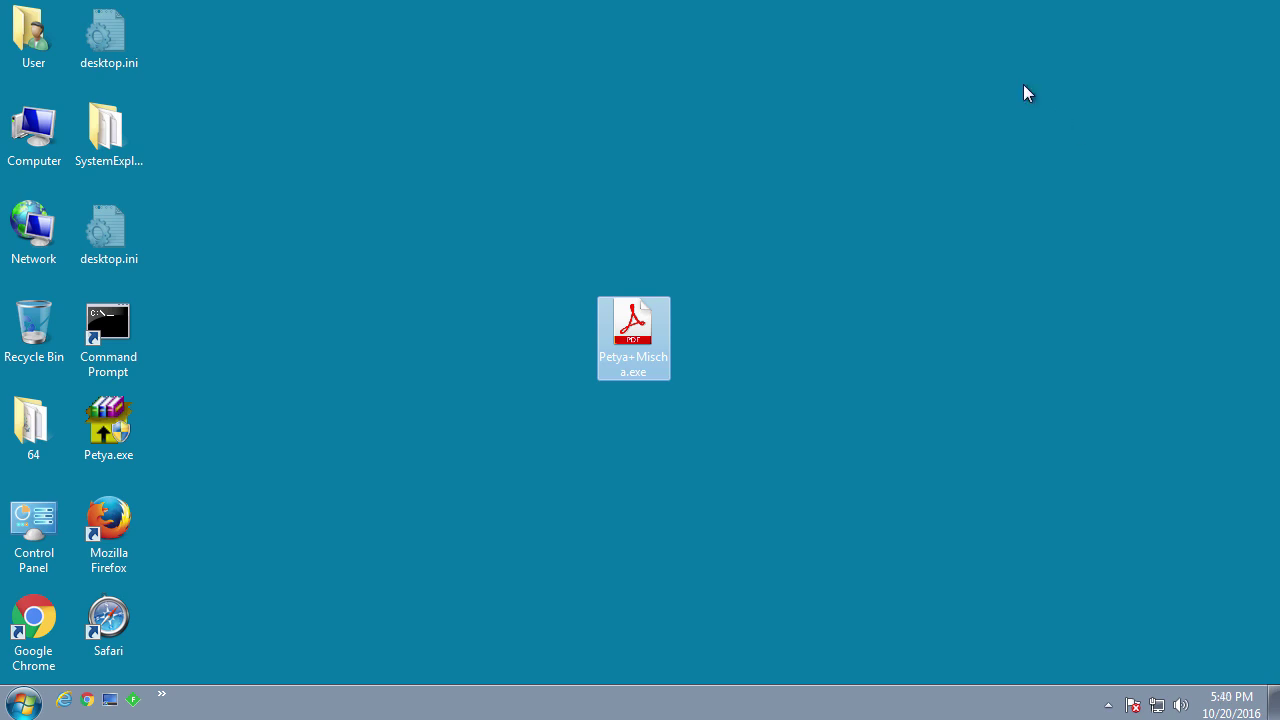
Open C:\Users\Public\Pictures\Sample Pictures from Start search.
{"action": "key", "text": "super"}
{"action": "type", "text": "c:\\us"}
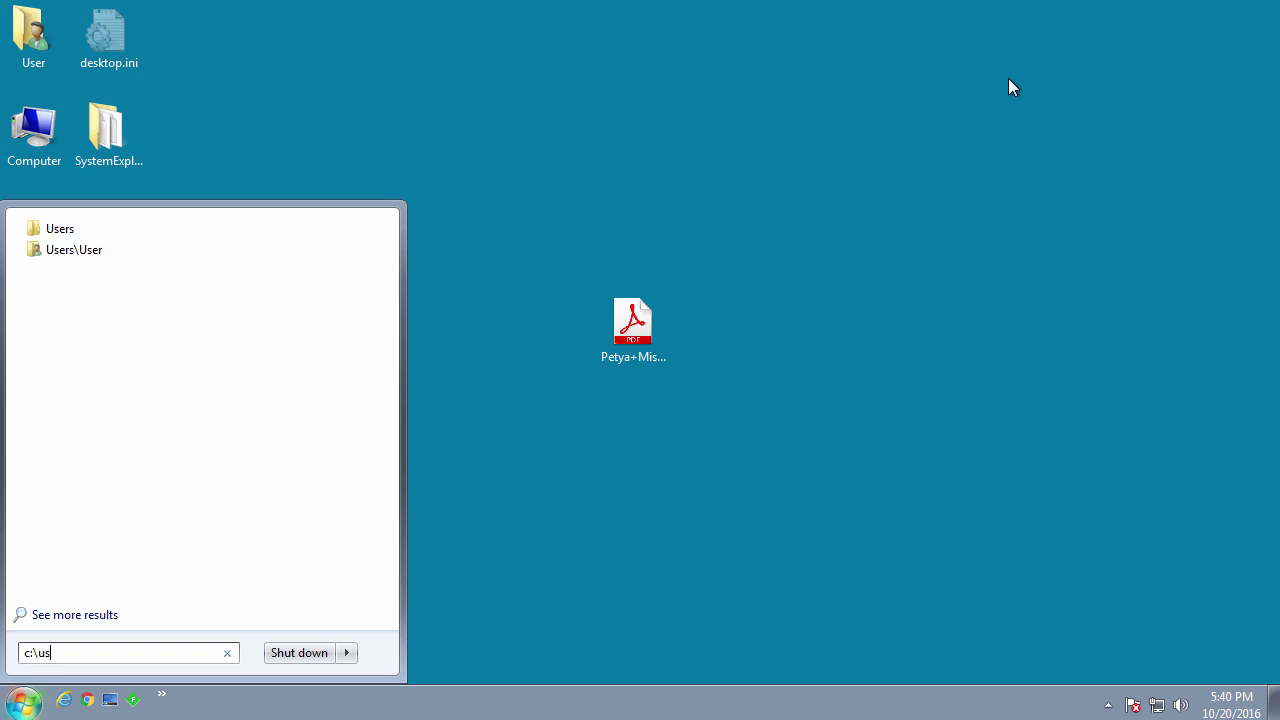
{"action": "type", "text": "ers\\public\\sam"}
{"action": "key", "text": "BackSpace"}
{"action": "key", "text": "BackSpace"}
{"action": "key", "text": "BackSpace"}
{"action": "type", "text": "pic"}
{"action": "type", "text": "\\sam"}
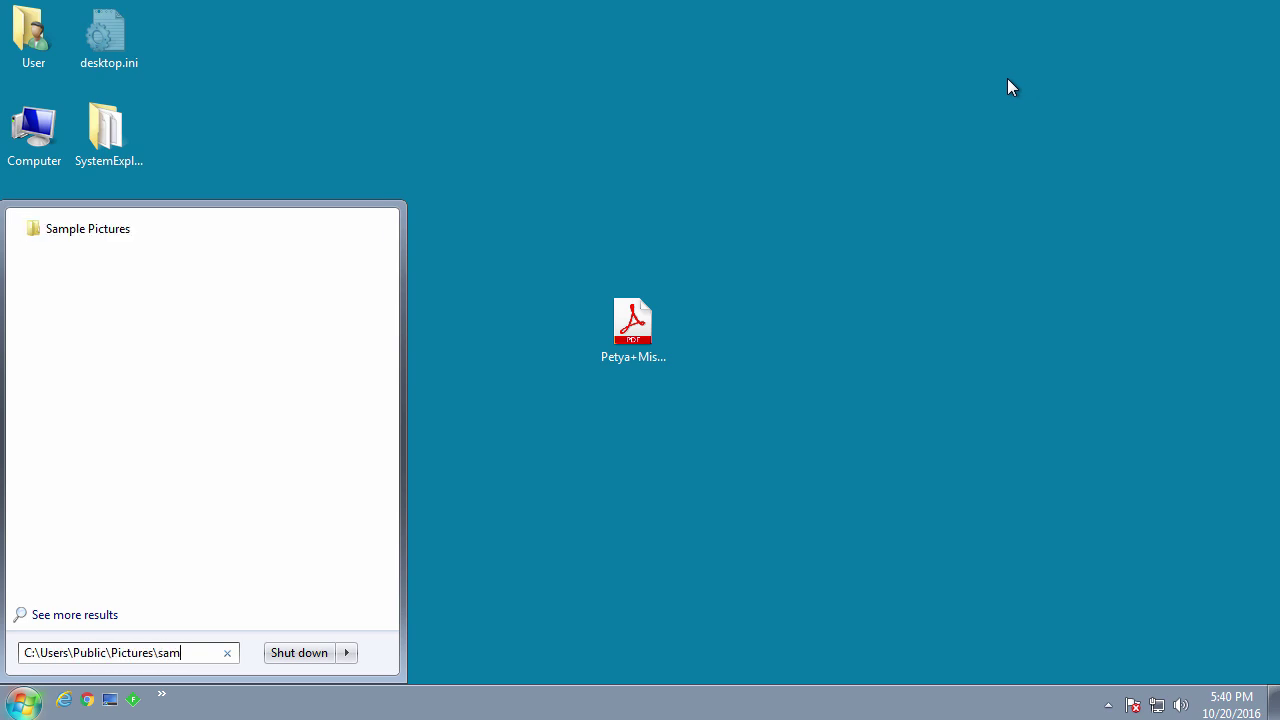
{"action": "key", "text": "Return"}
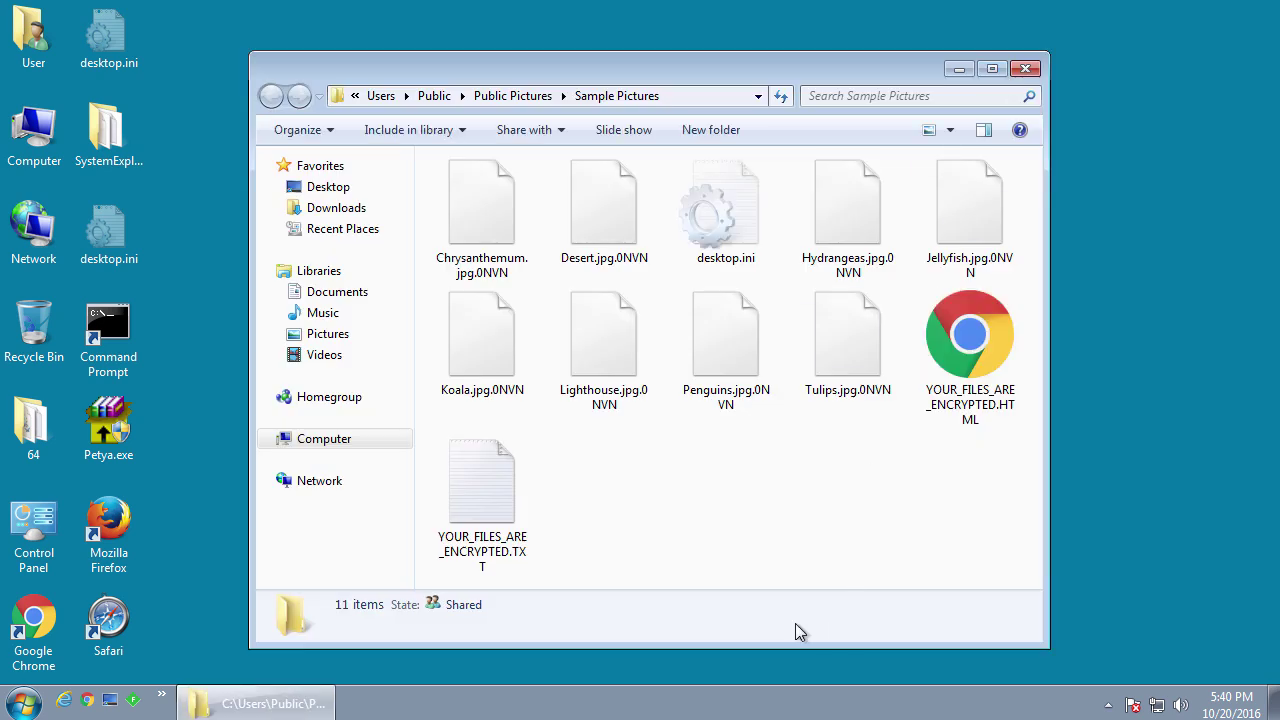
Check Koala.jpg.0NVN, Lighthouse.jpg.0NVN and the ransom notes, then view YOUR_FILES_ARE_ENCRYPTED.HTML in Chrome.
{"action": "left_click", "coordinate": [506, 312]}
{"action": "left_click", "coordinate": [506, 487]}
{"action": "left_click", "coordinate": [604, 340]}
{"action": "left_click", "coordinate": [965, 345]}
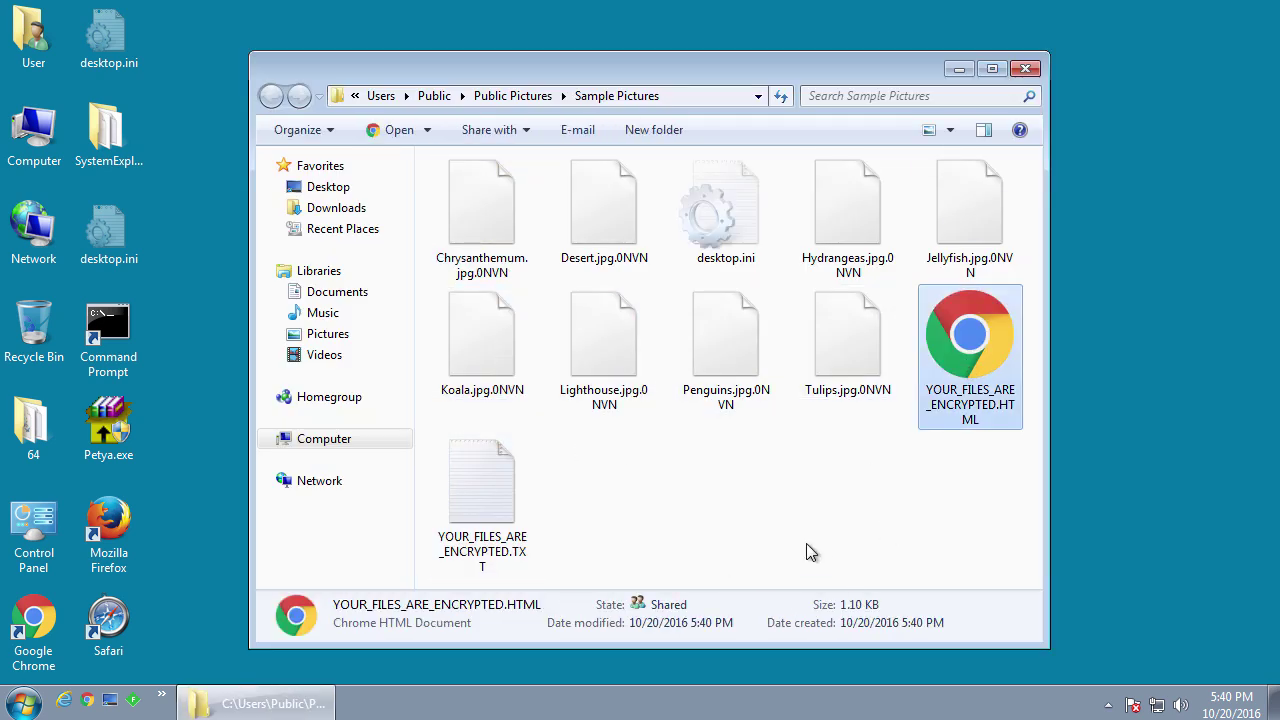
{"action": "double_click", "coordinate": [945, 372]}
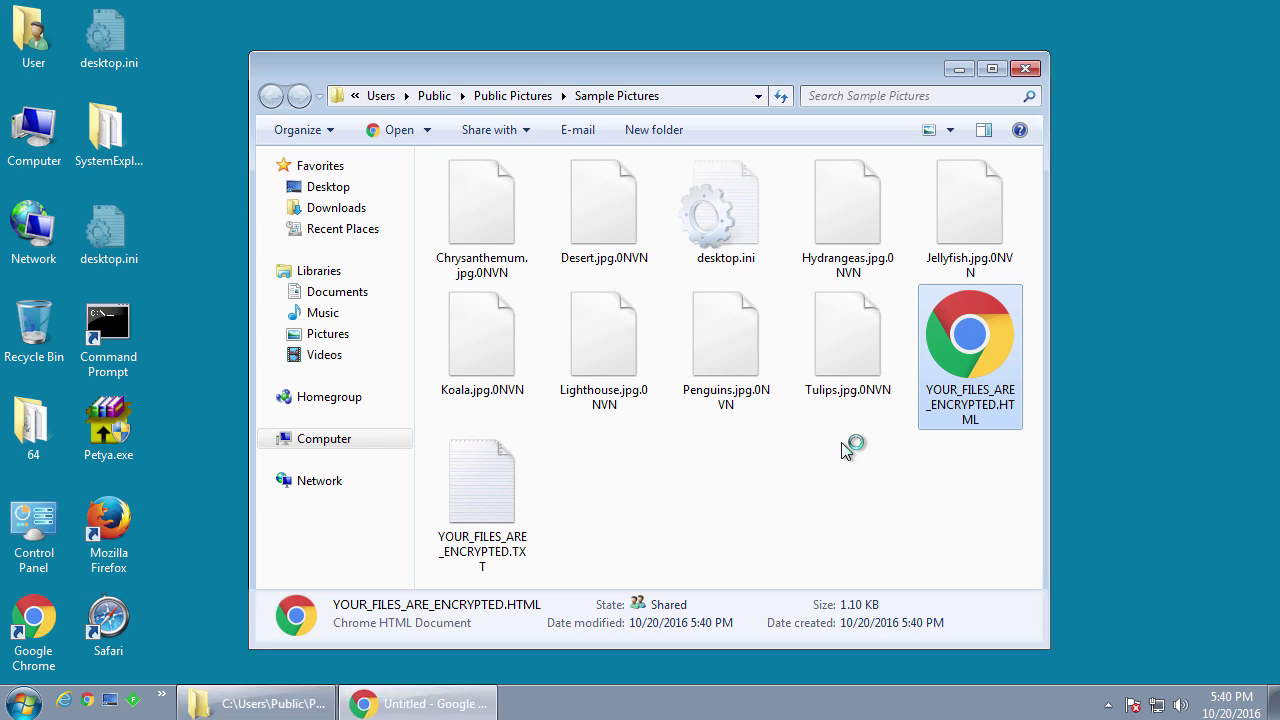
{"action": "left_click", "coordinate": [476, 705]}
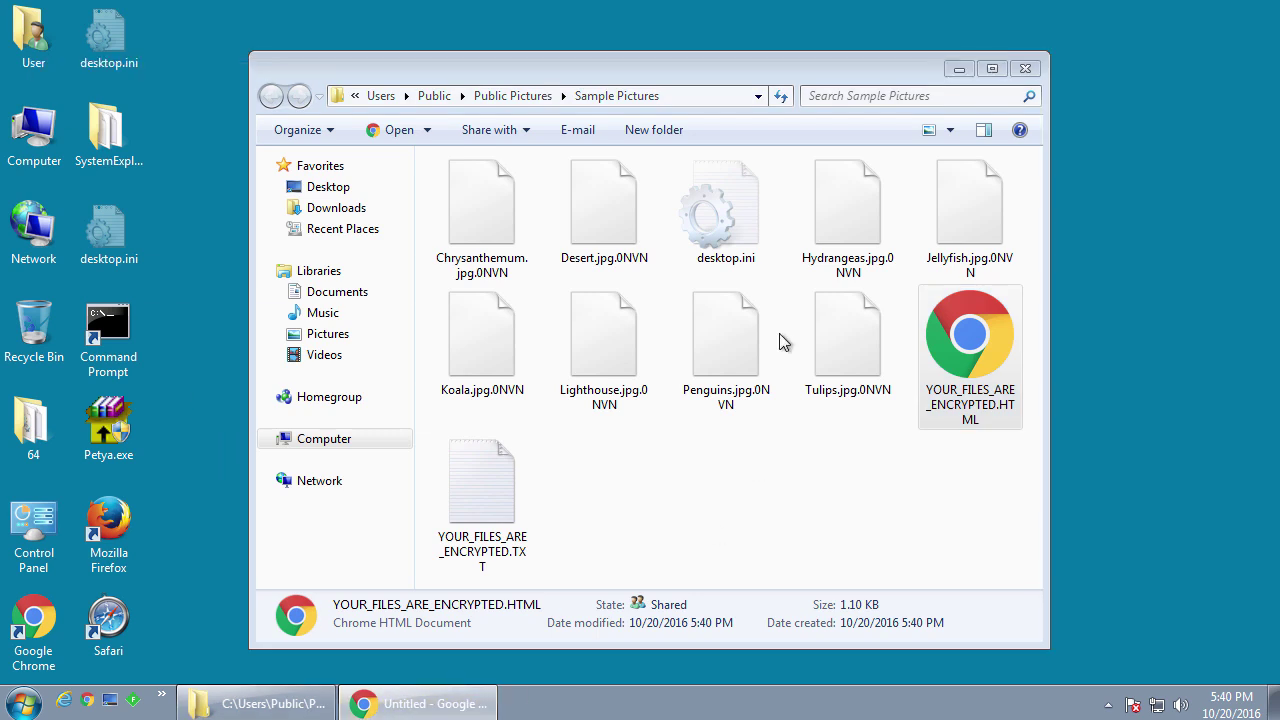